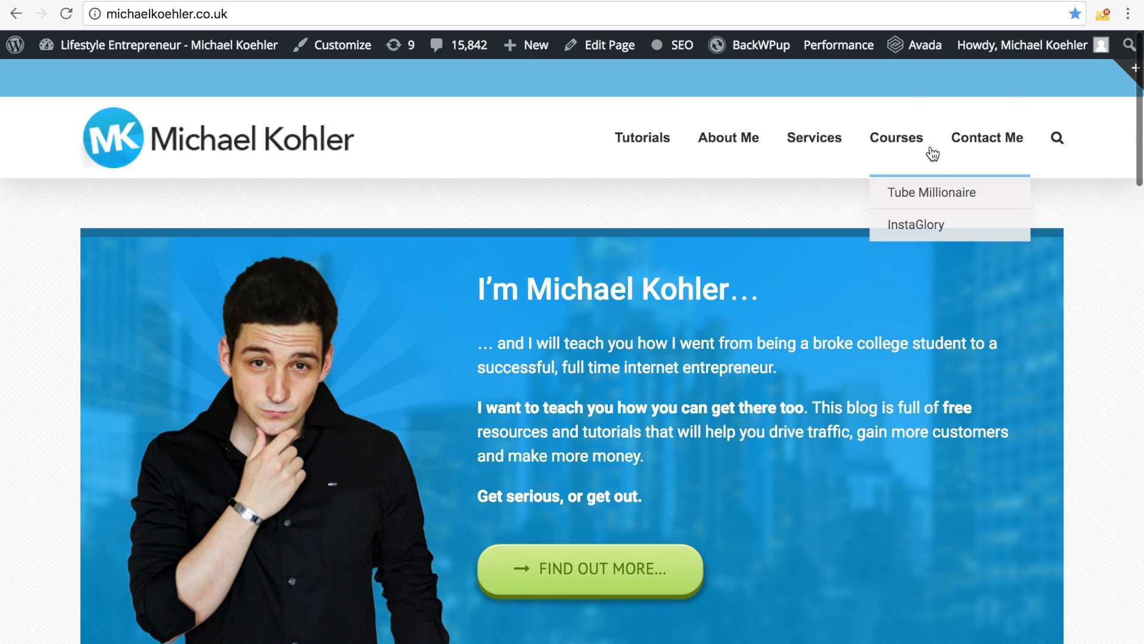
- Open the blog post 'How Facebook Ads Can Turn Your Business Around – Part 1' from the homepage
mouse_move(660, 143)
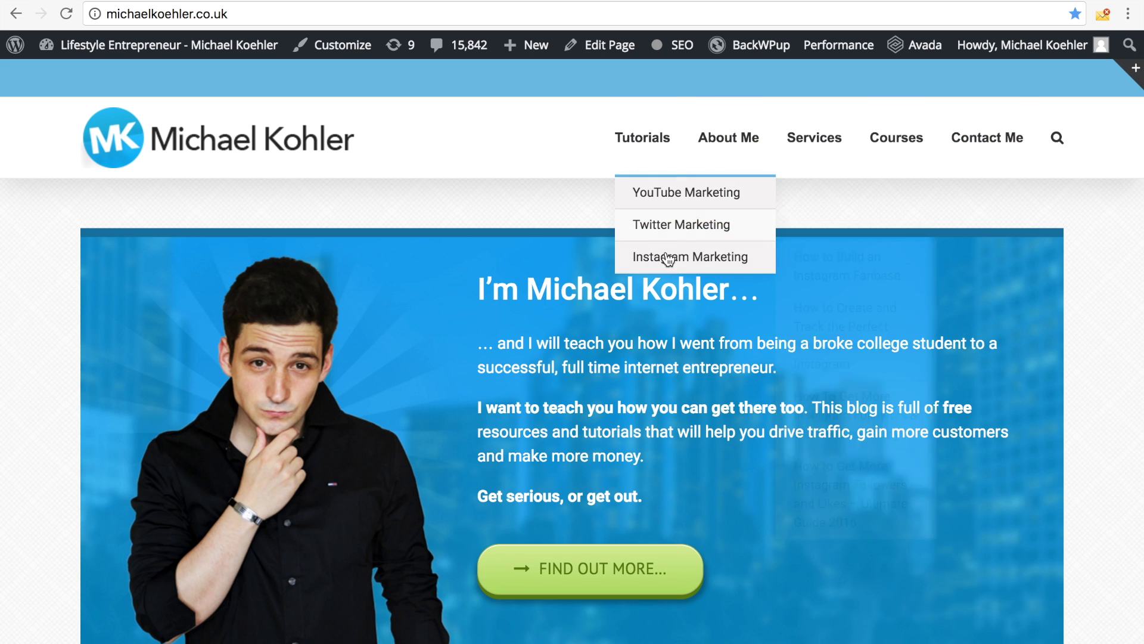
mouse_move(759, 242)
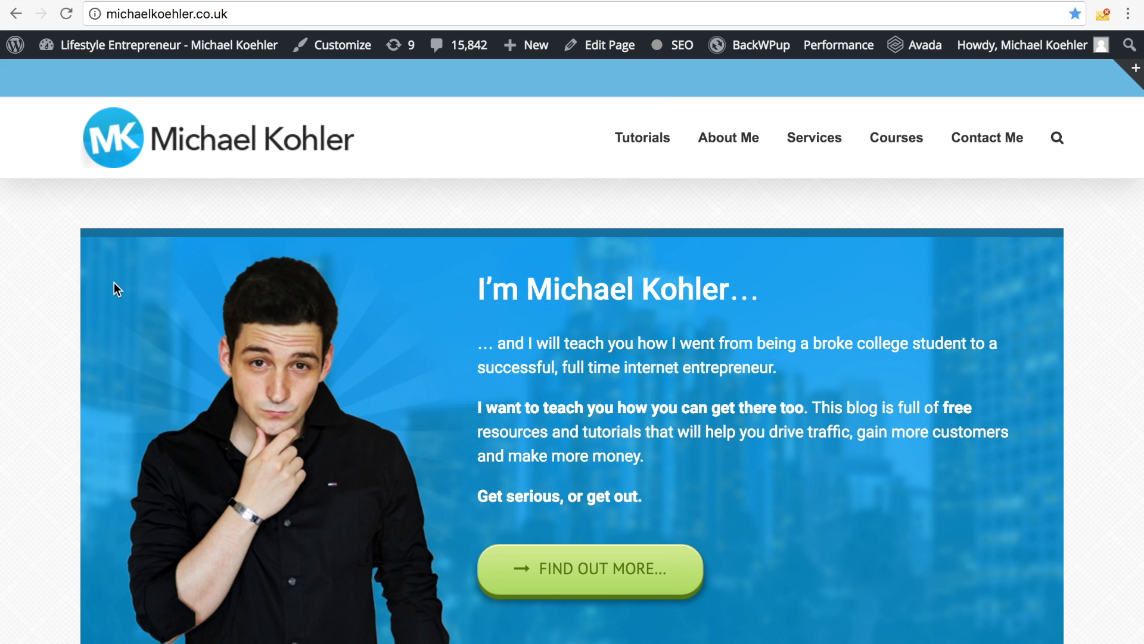
mouse_move(626, 149)
mouse_move(670, 255)
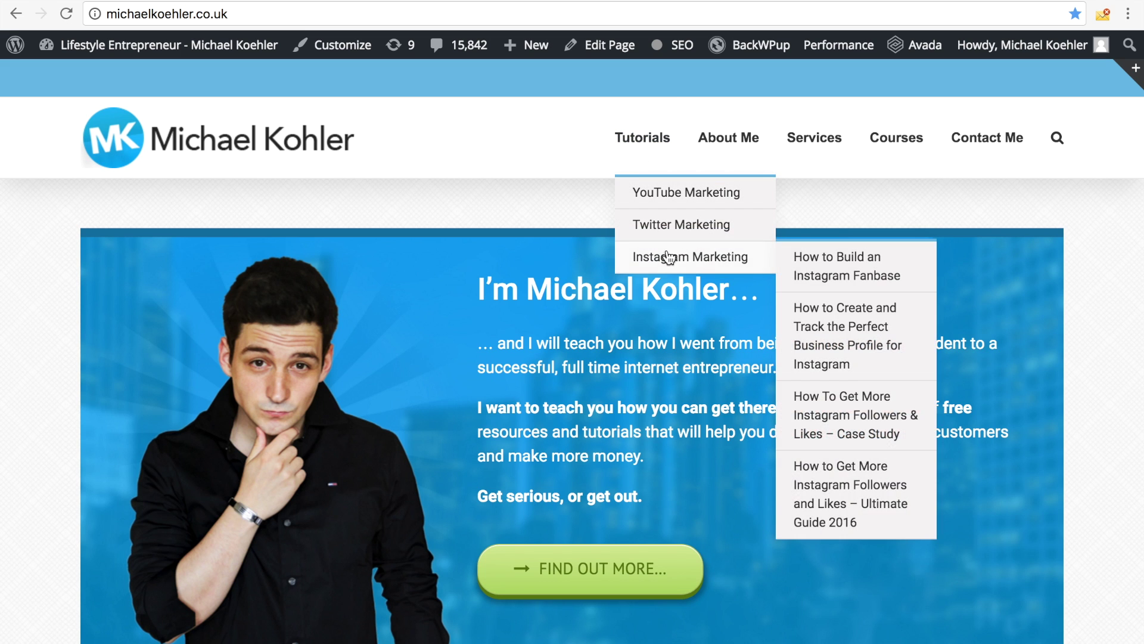
scroll(600, 242, down, 1)
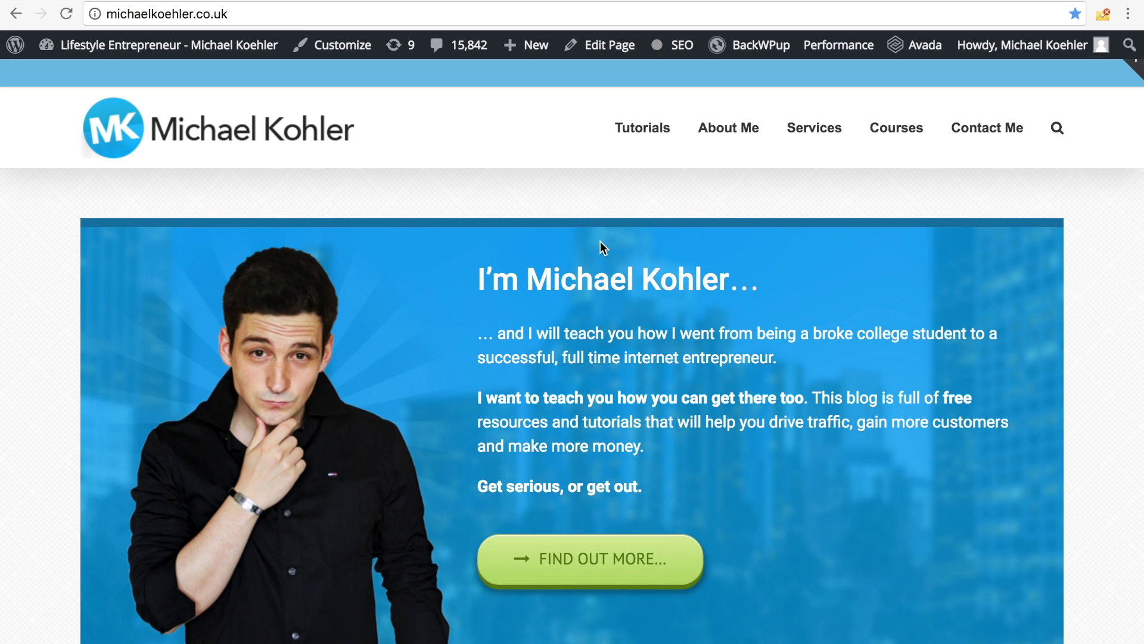
scroll(599, 241, down, 8)
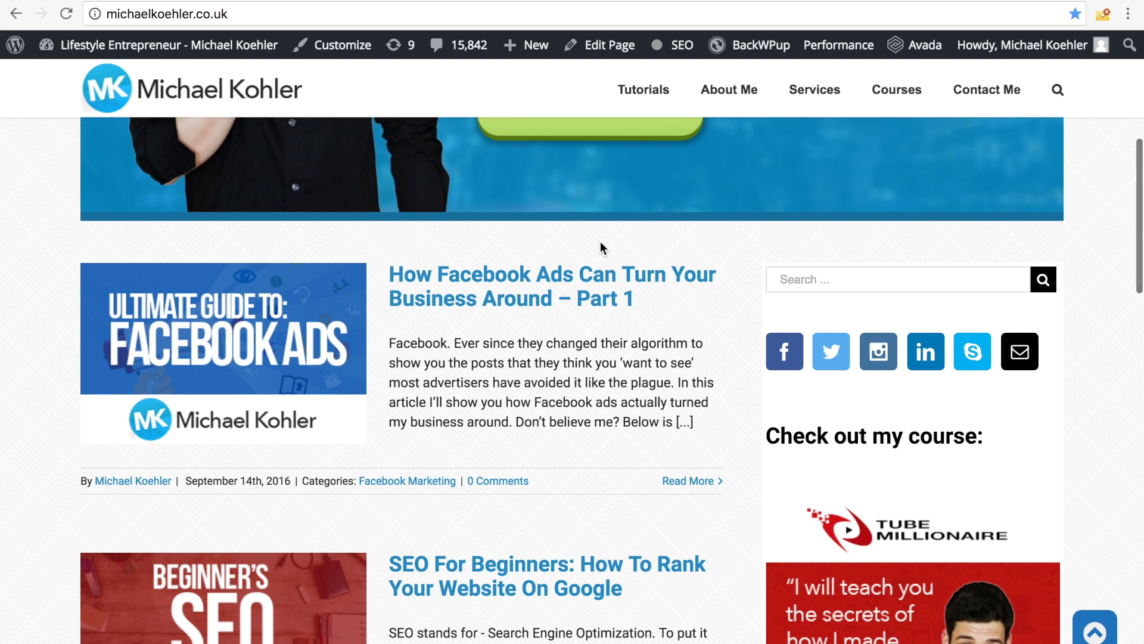
click(499, 287)
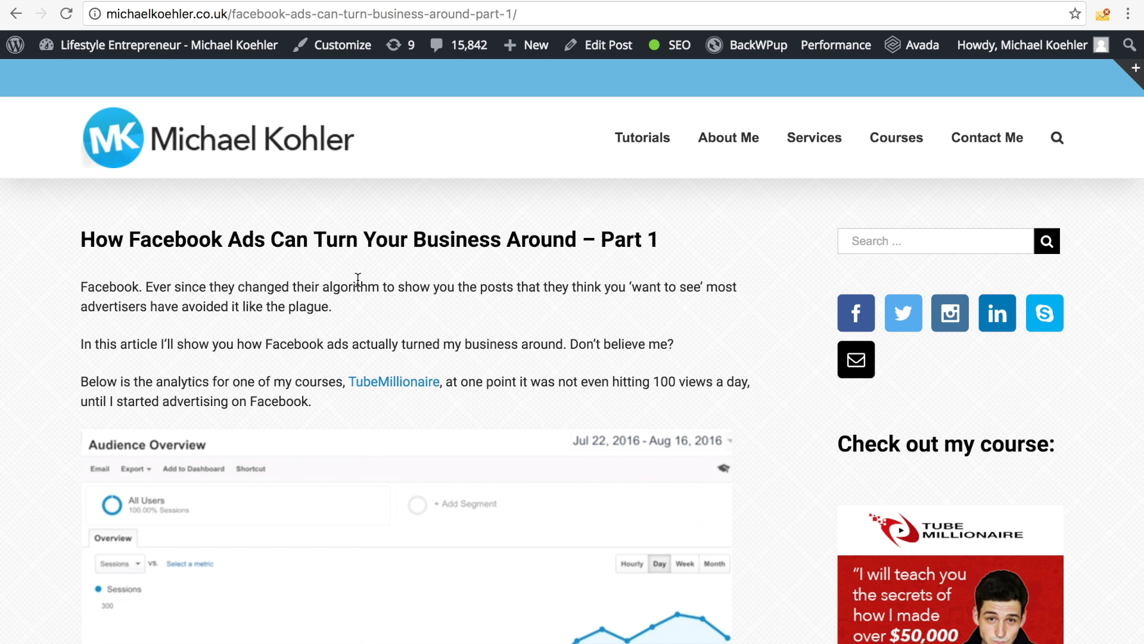
- Scroll through the Part 1 post to the Data Overview table and back to the top
scroll(130, 281, down, 15)
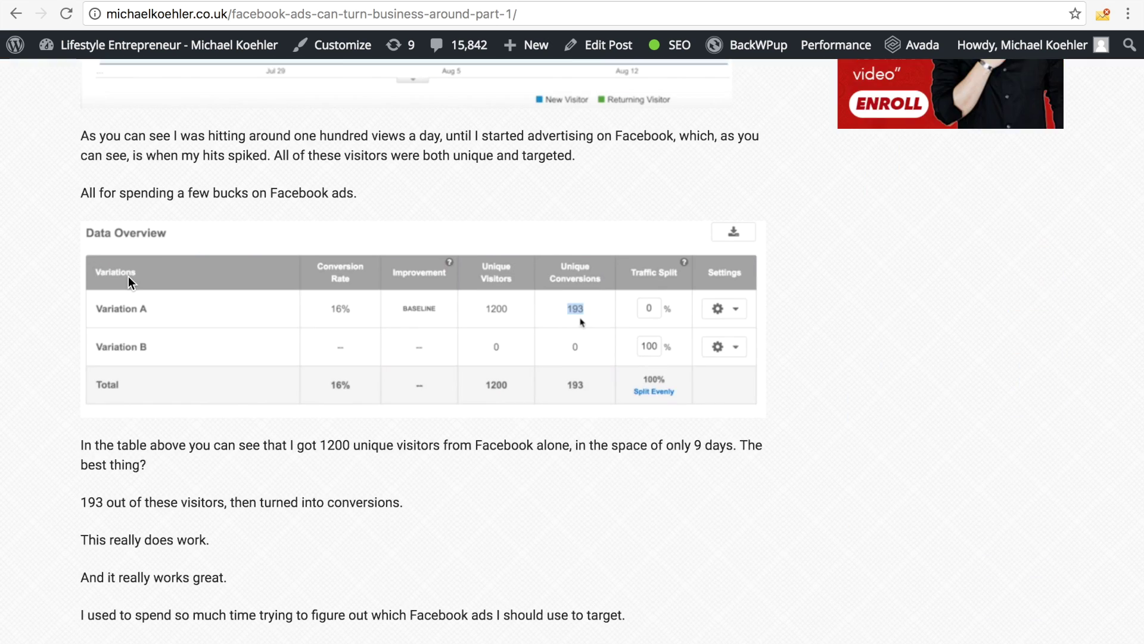
scroll(129, 280, up, 15)
scroll(129, 281, up, 1)
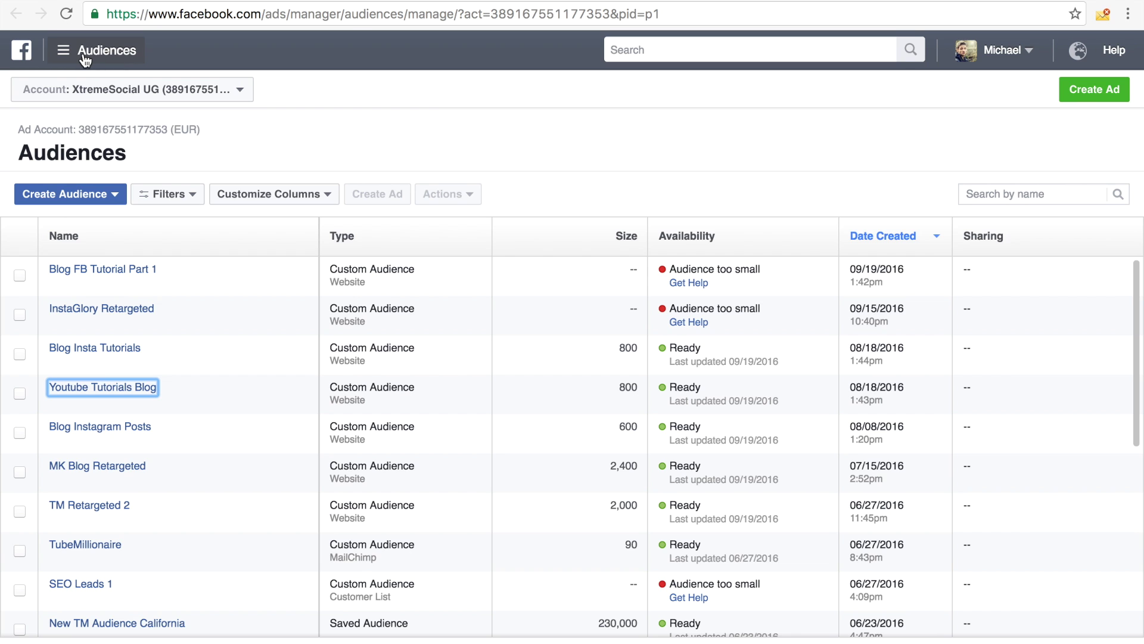
- Search 'audien' in the Ads Manager header and go to the Audiences page
click(654, 48)
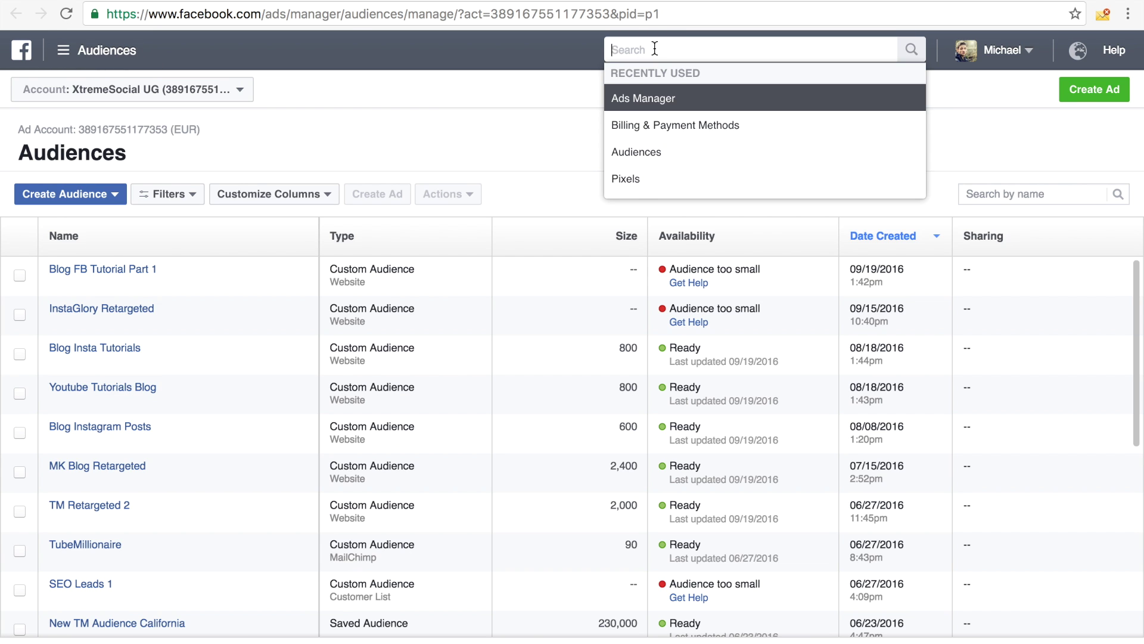
text(audien)
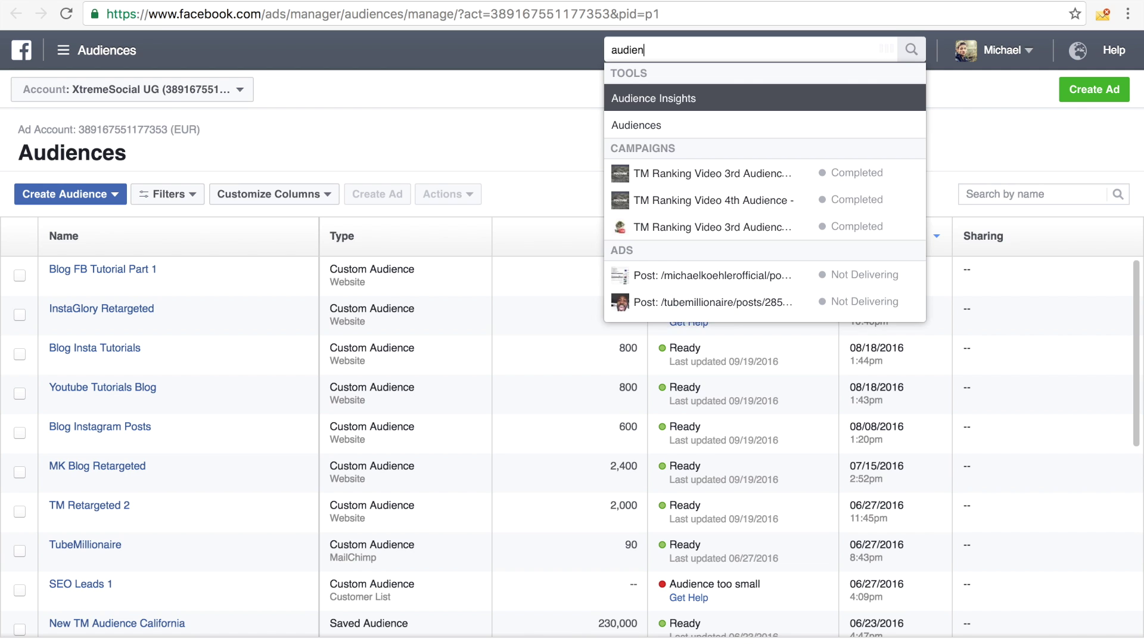
click(620, 125)
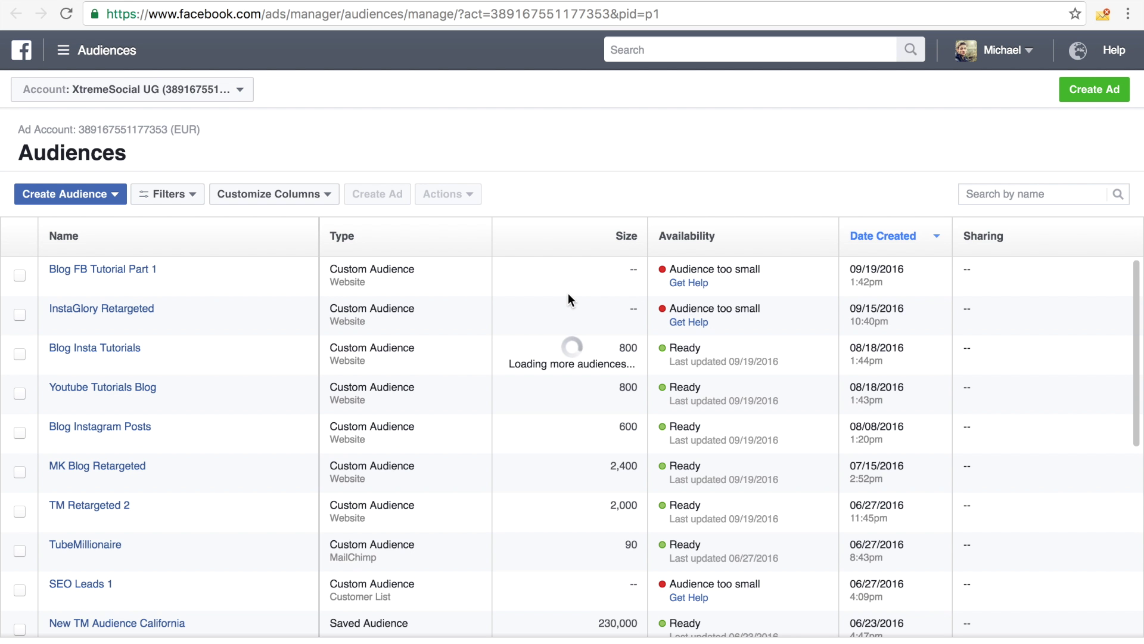
- Review the existing audiences' rules and the 'Audience too small' status, then return to the blog post
mouse_move(205, 301)
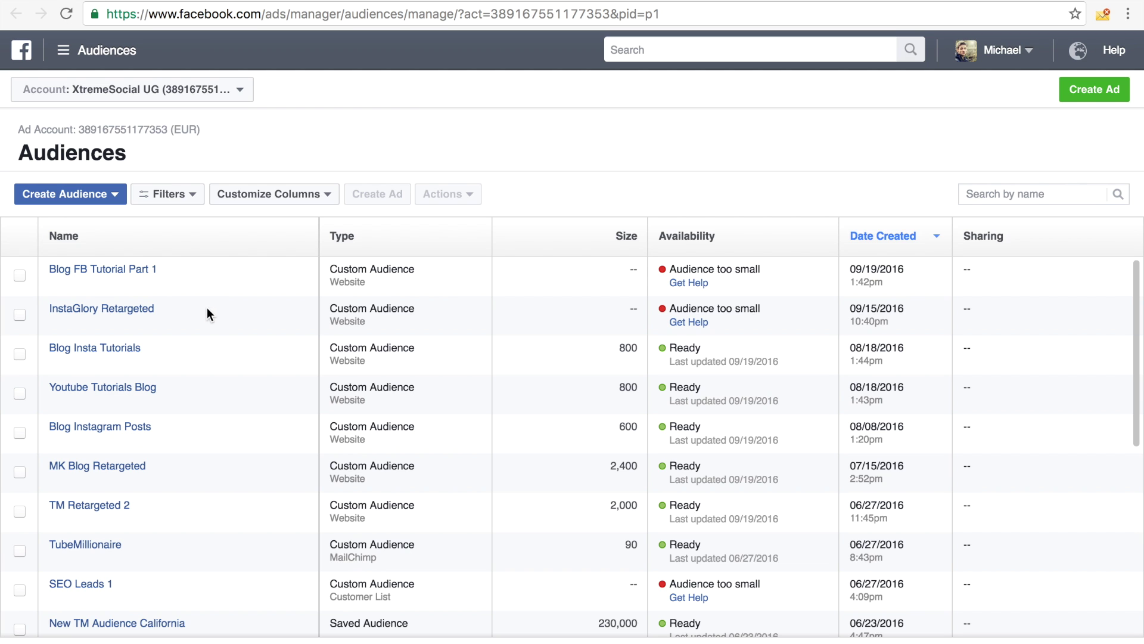
mouse_move(105, 269)
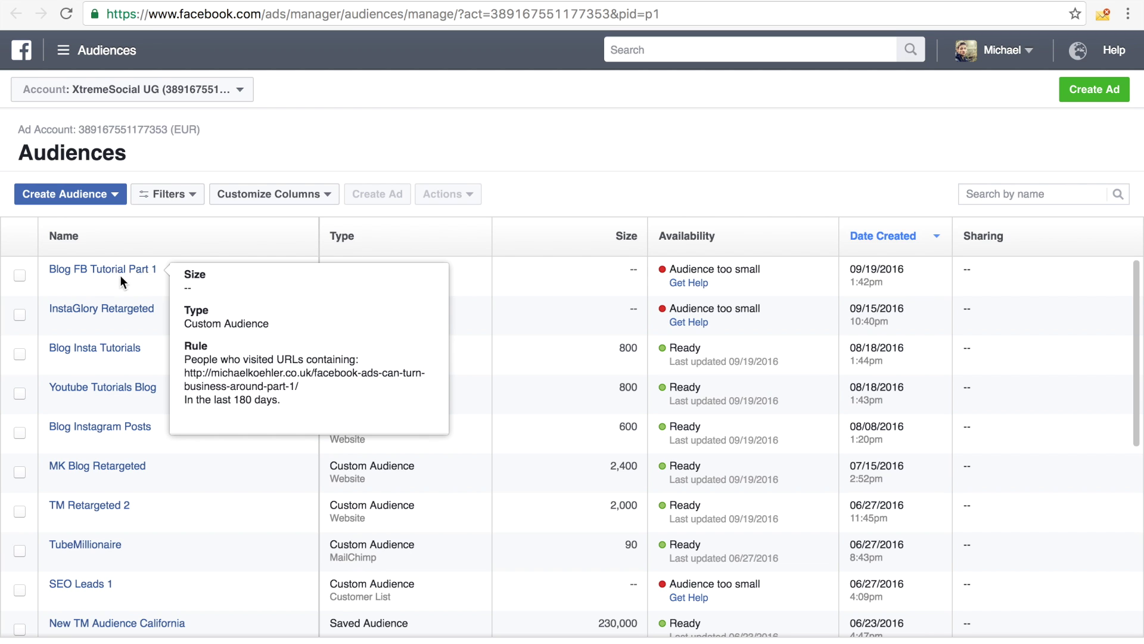
mouse_move(123, 319)
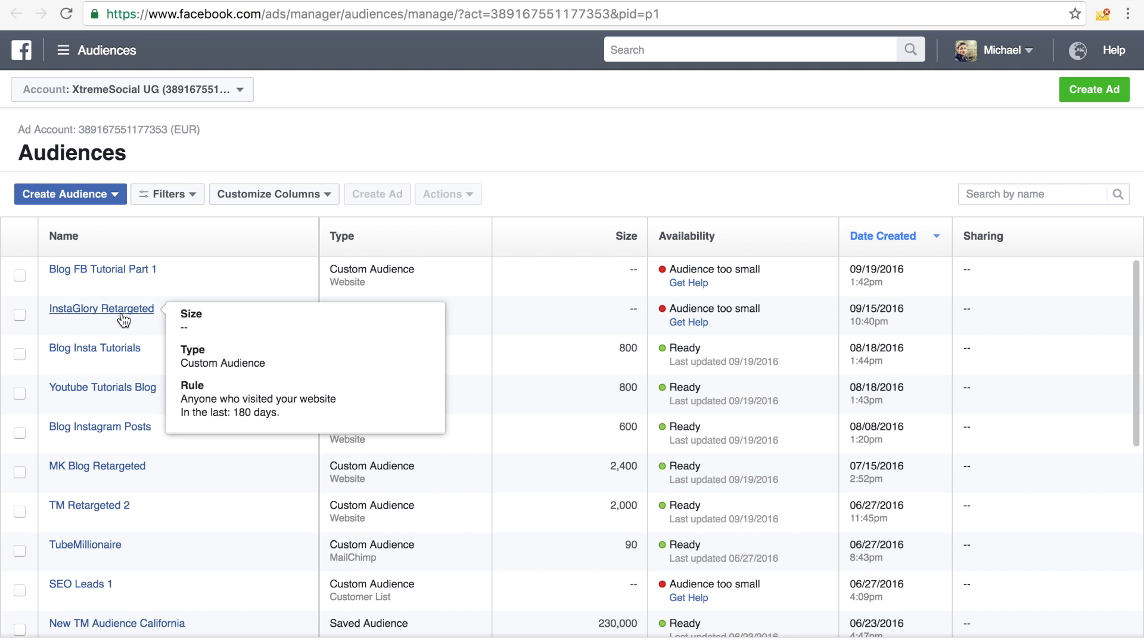
mouse_move(694, 292)
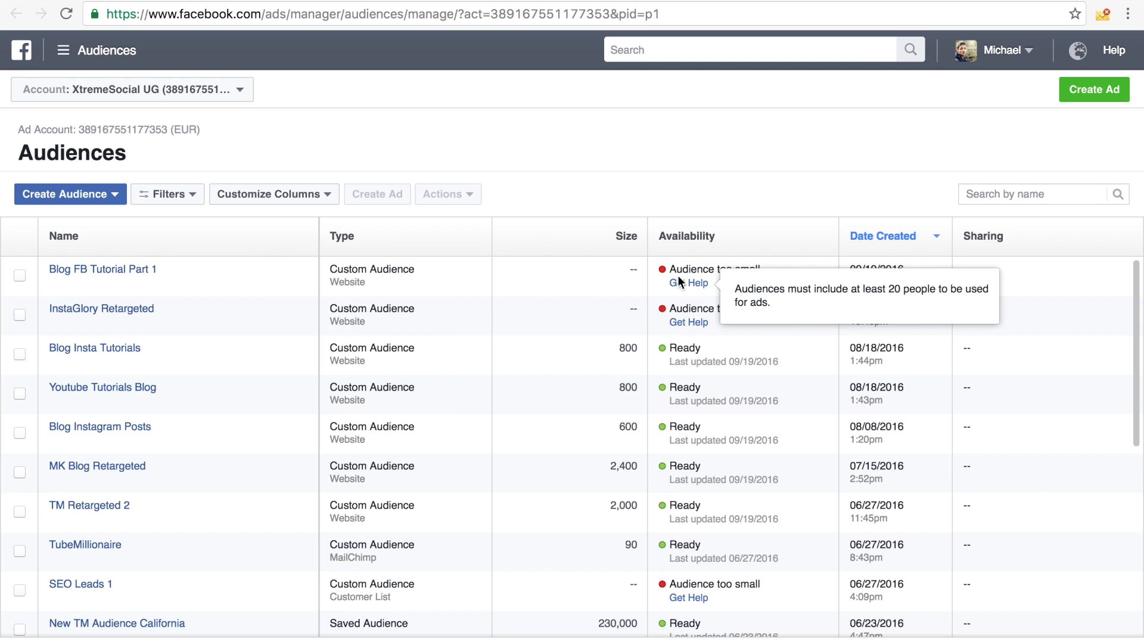
drag(660, 268, 765, 269)
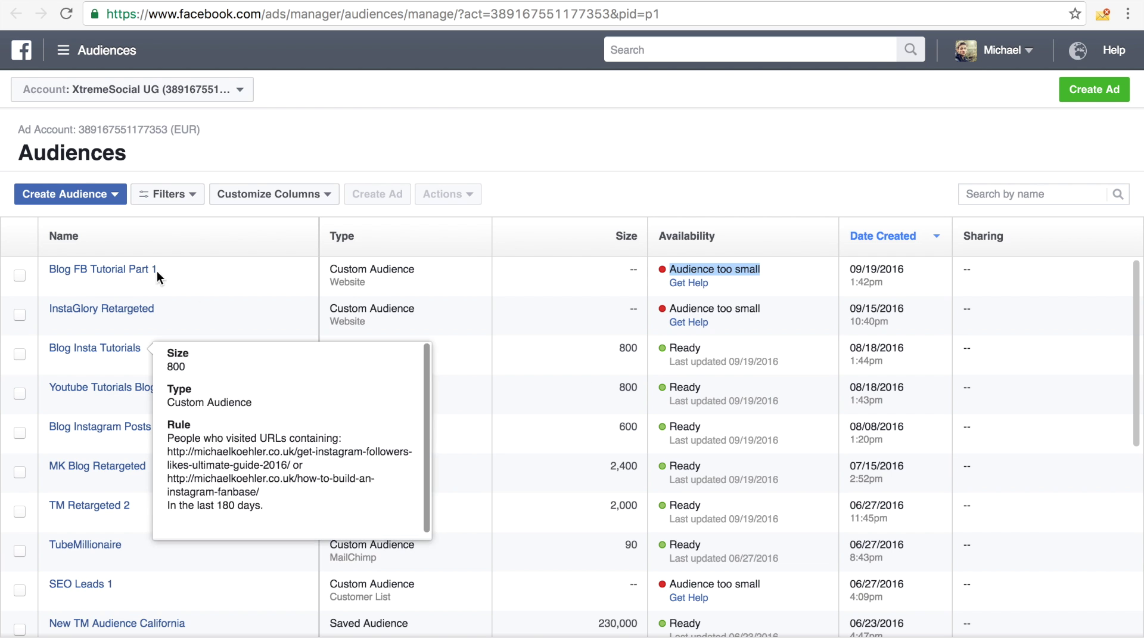
mouse_move(118, 304)
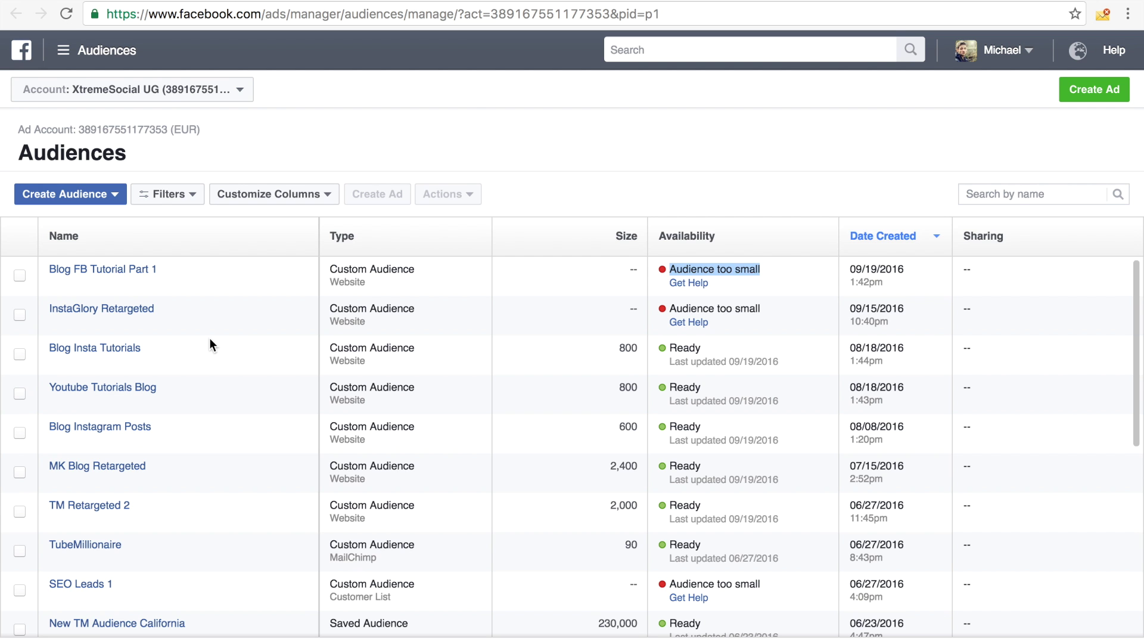
click(522, 1)
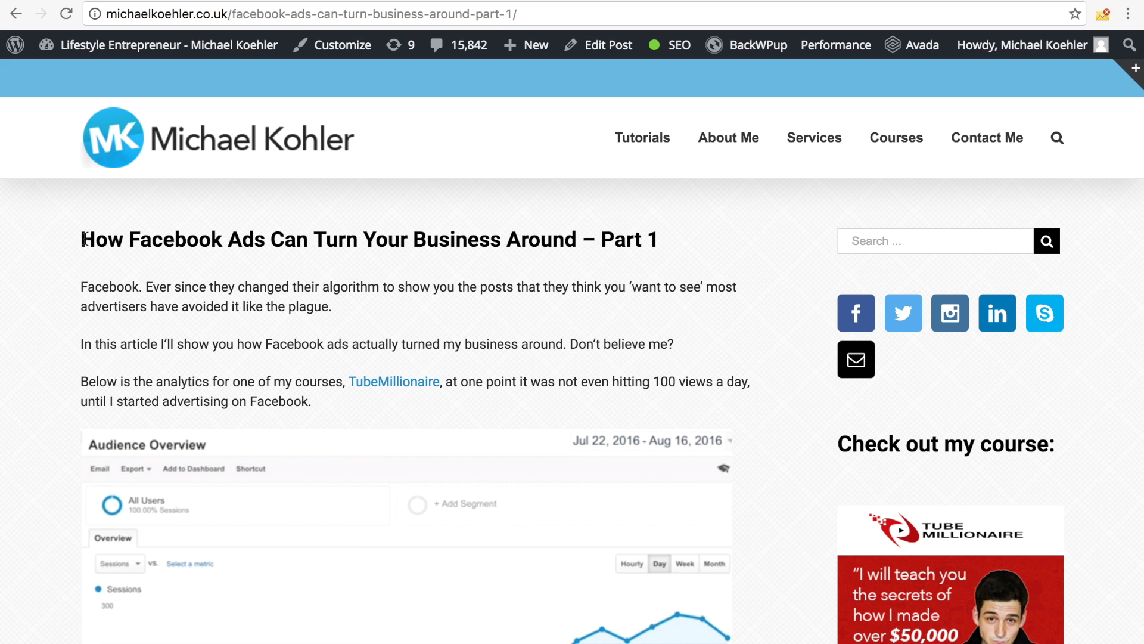
- Copy the blog post's URL and bring up the Create Audience type list in Ads Manager
scroll(320, 441, down, 15)
scroll(320, 442, down, 15)
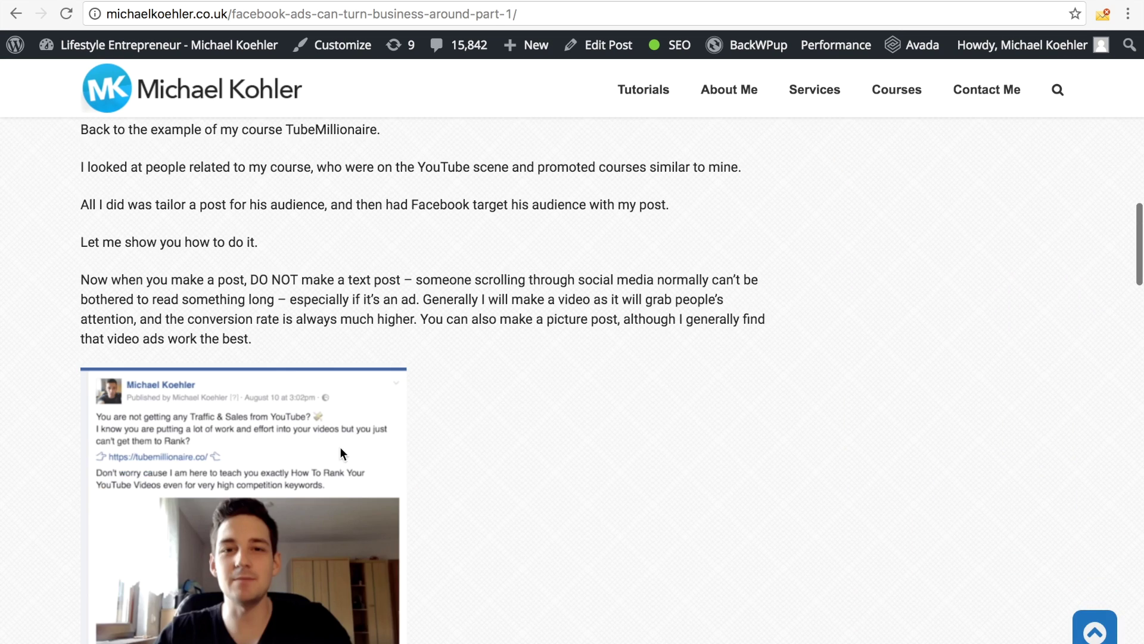
click(264, 12)
key(ctrl+c)
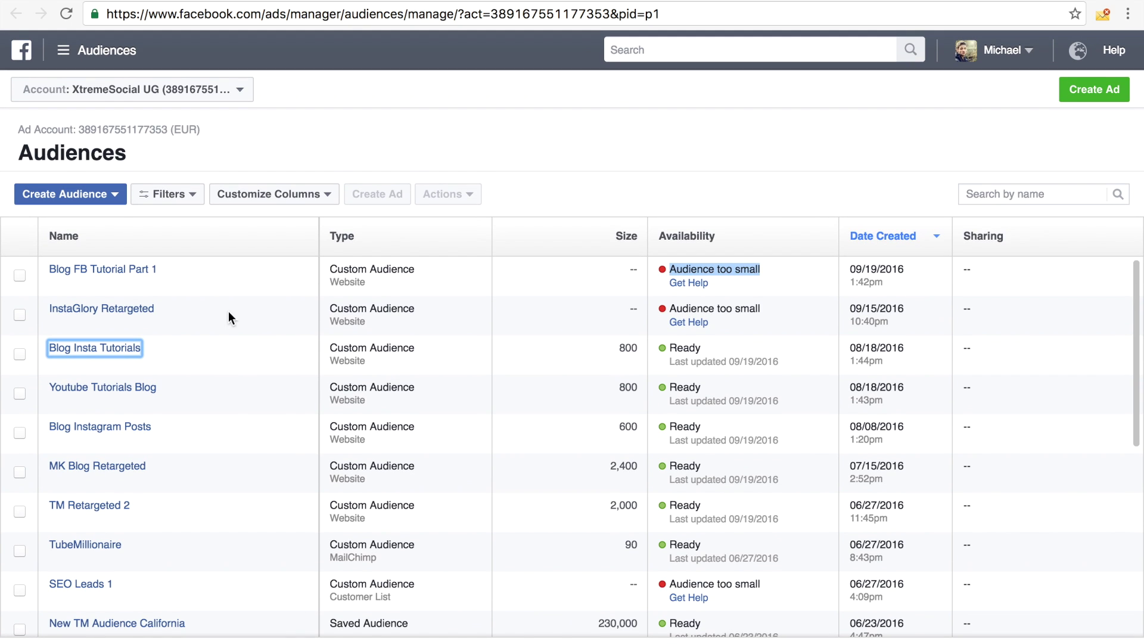
click(84, 202)
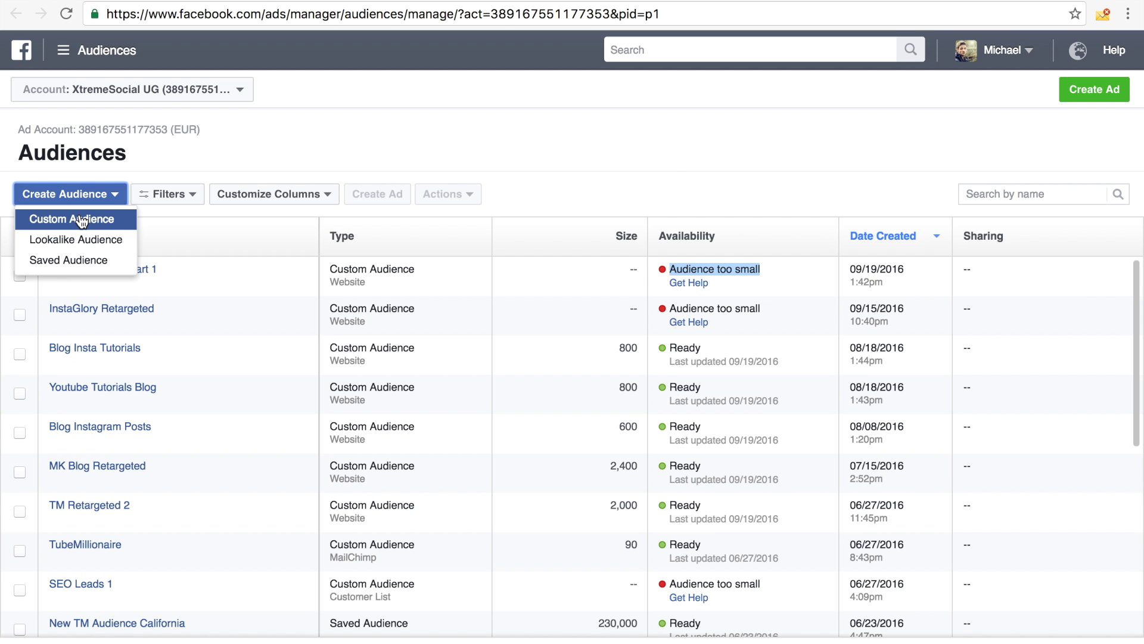
- Start a Website Traffic custom audience for people who visit specific web pages
click(80, 218)
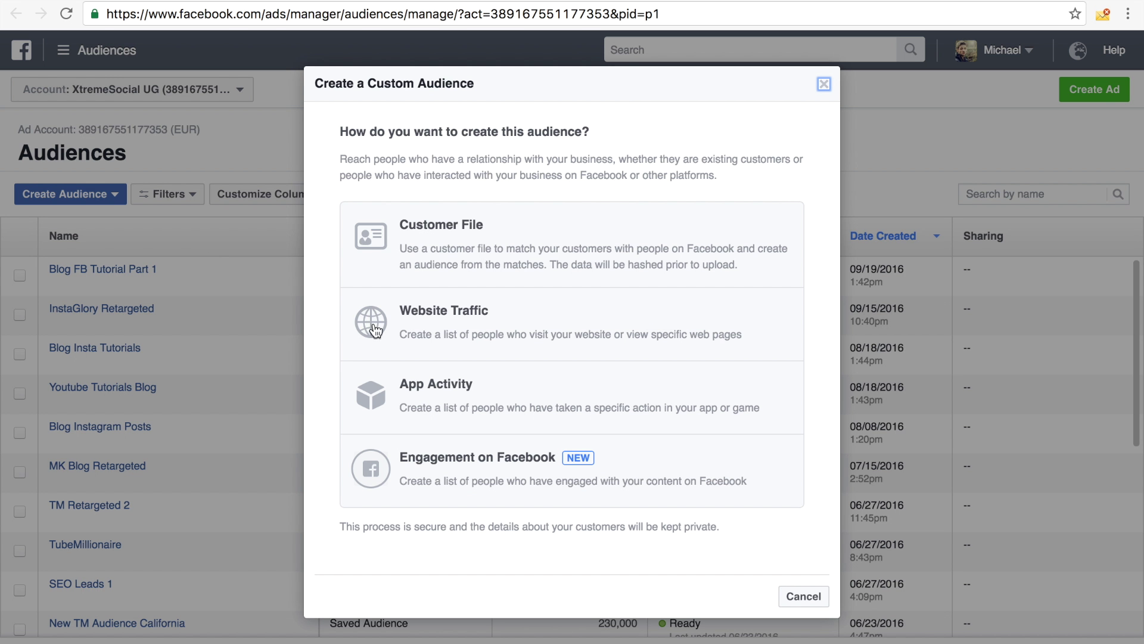
click(466, 328)
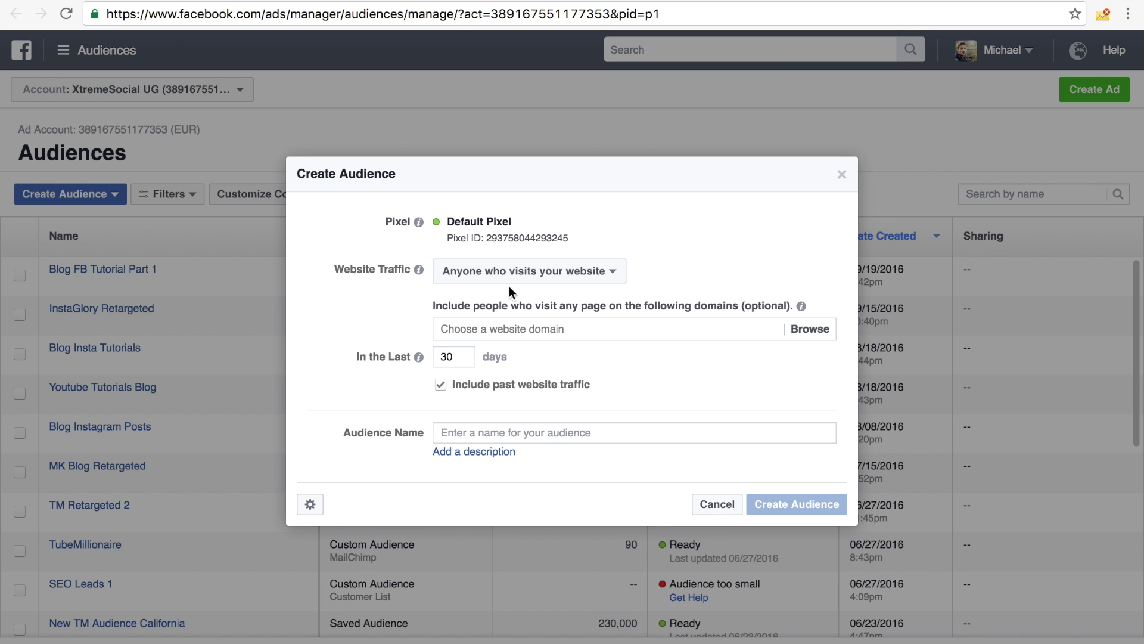
click(568, 279)
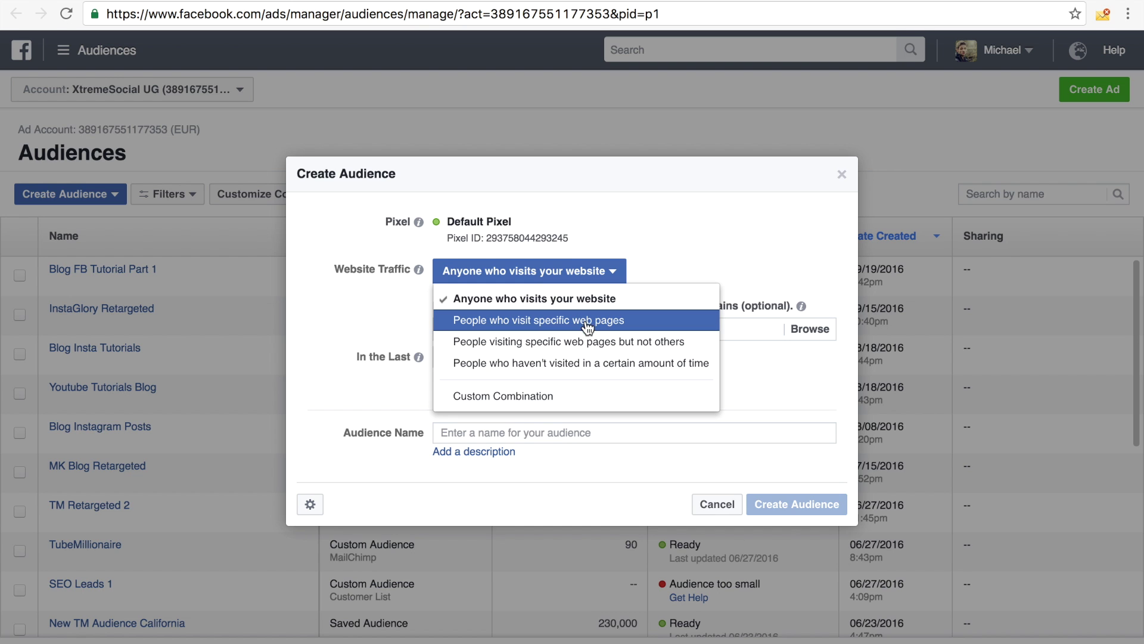
click(609, 323)
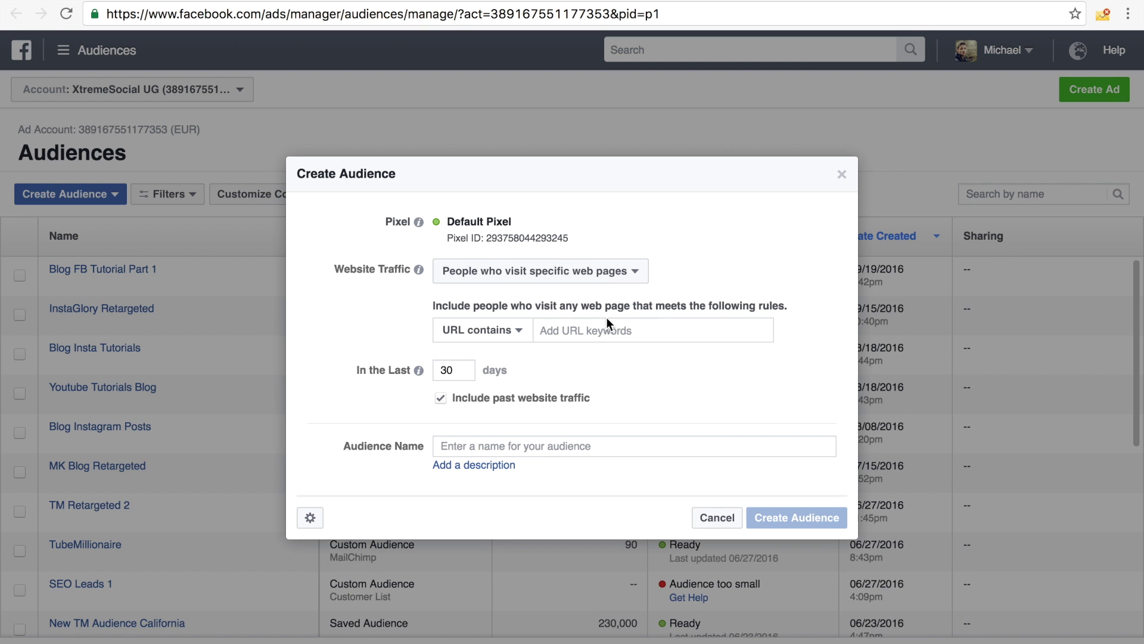
- Add a rule that the URL equals the pasted blog post address
click(502, 331)
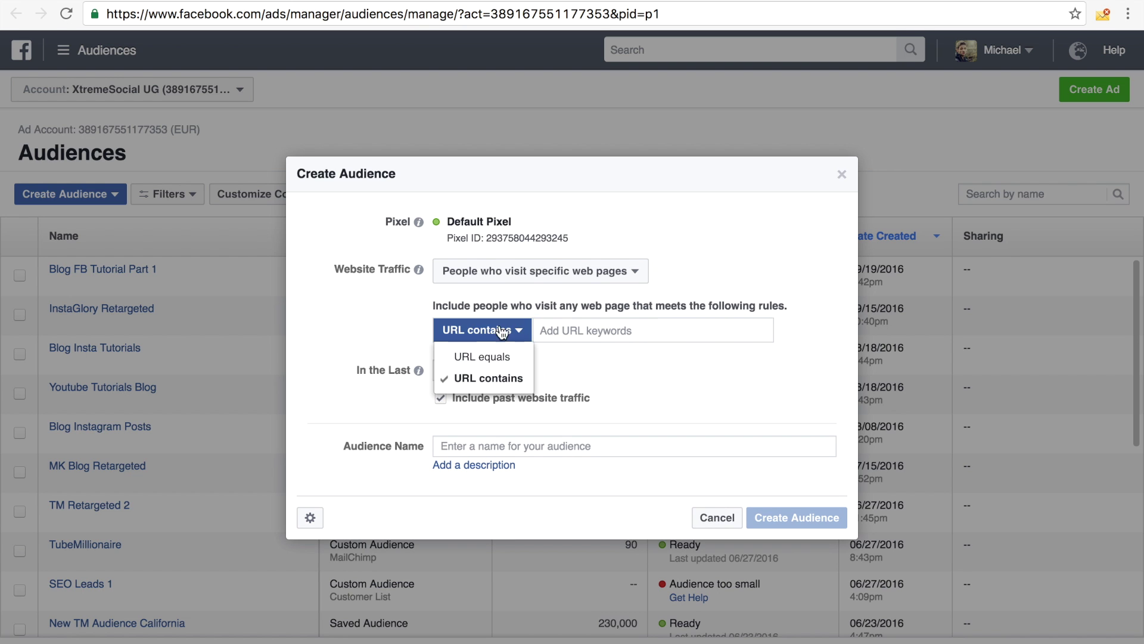
click(627, 358)
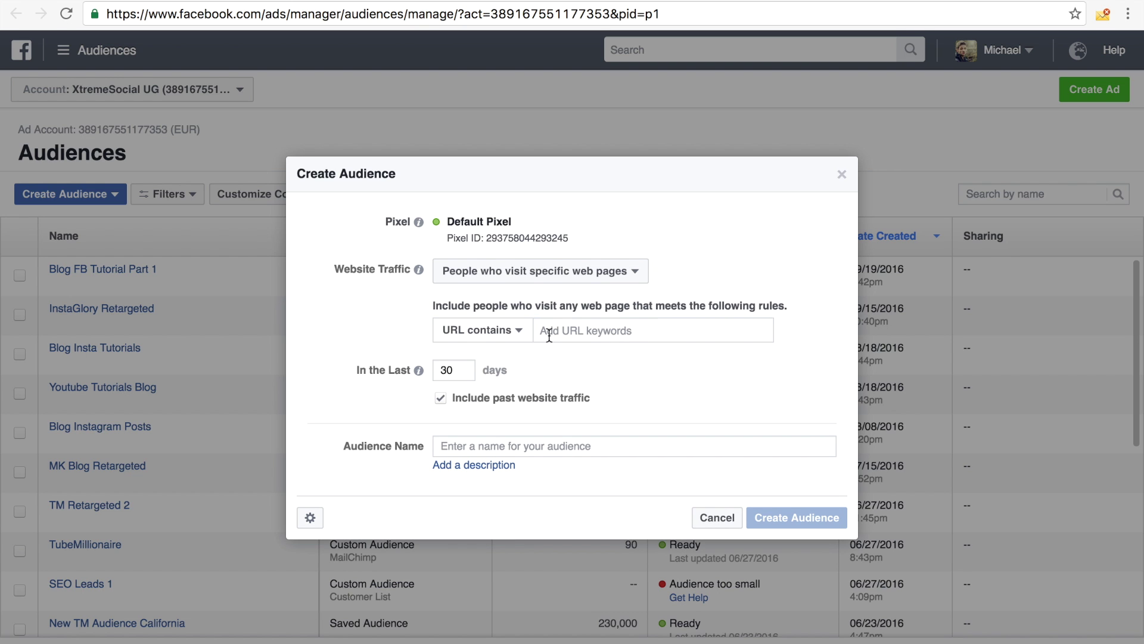
click(494, 333)
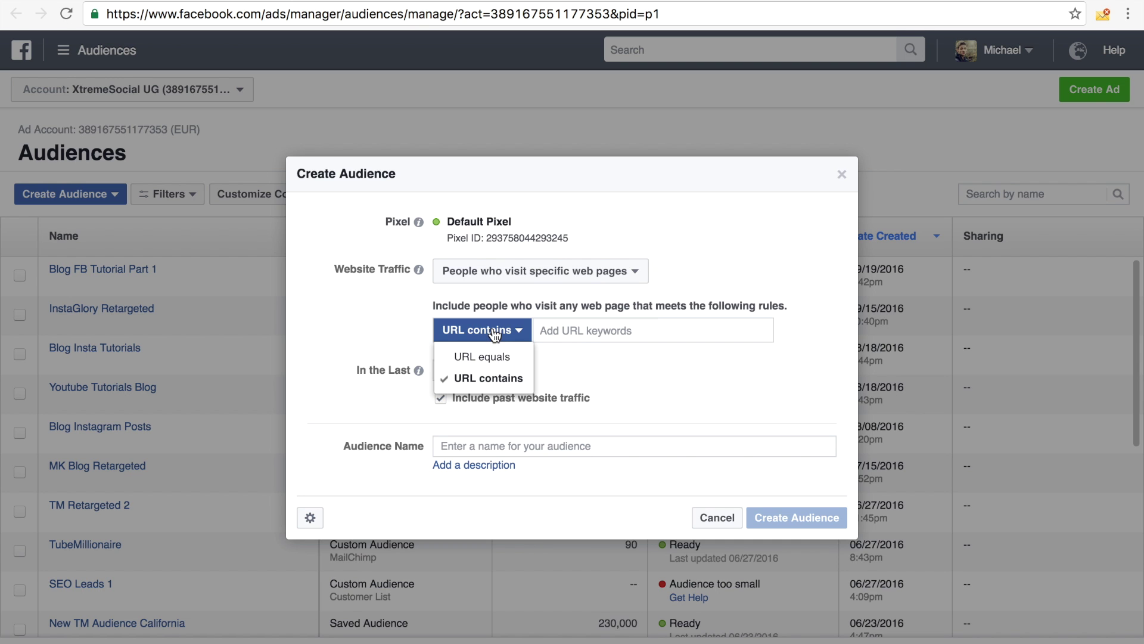
click(489, 358)
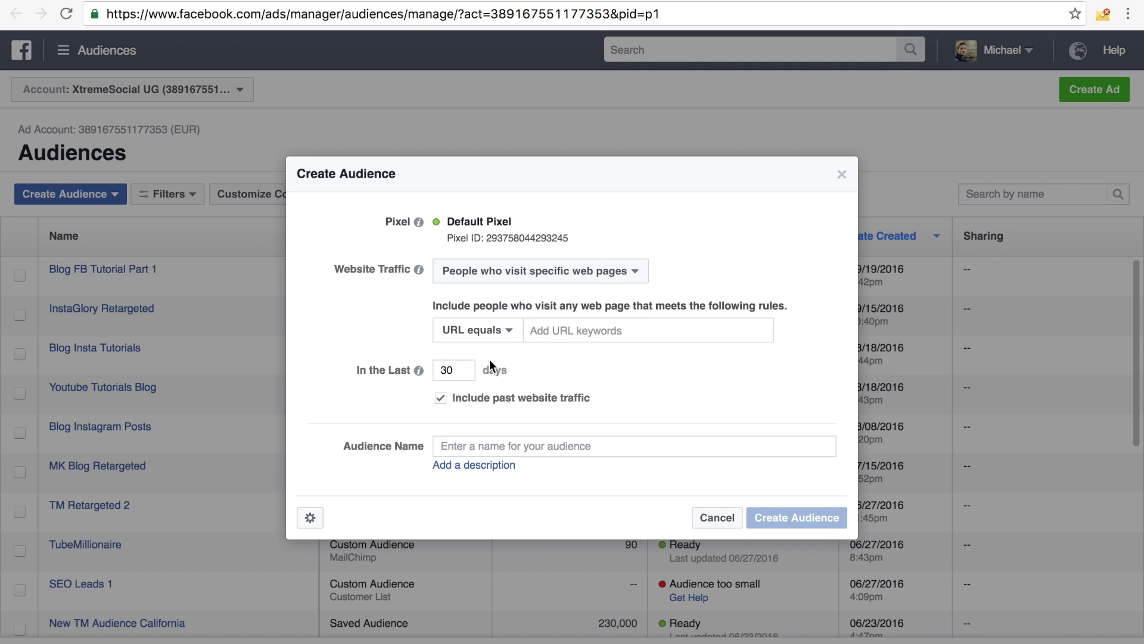
click(563, 329)
key(ctrl+v)
key(Return)
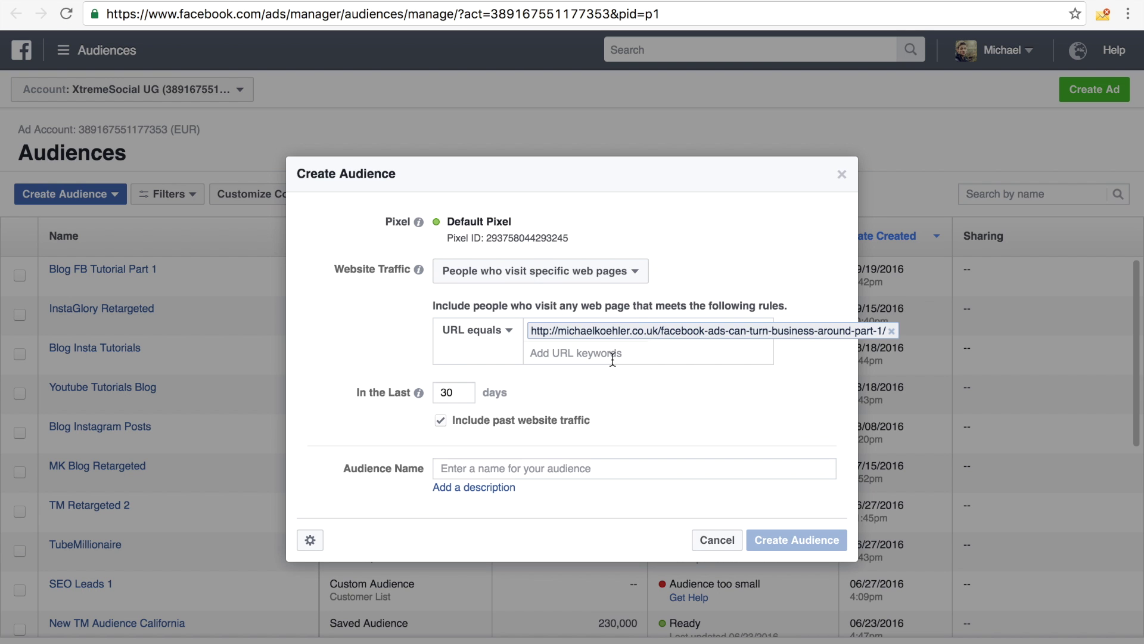
- Set the lookback to 180 days and name the audience 'FB Tutorial Retargeted'
click(463, 393)
double_click(463, 393)
text(180)
click(556, 469)
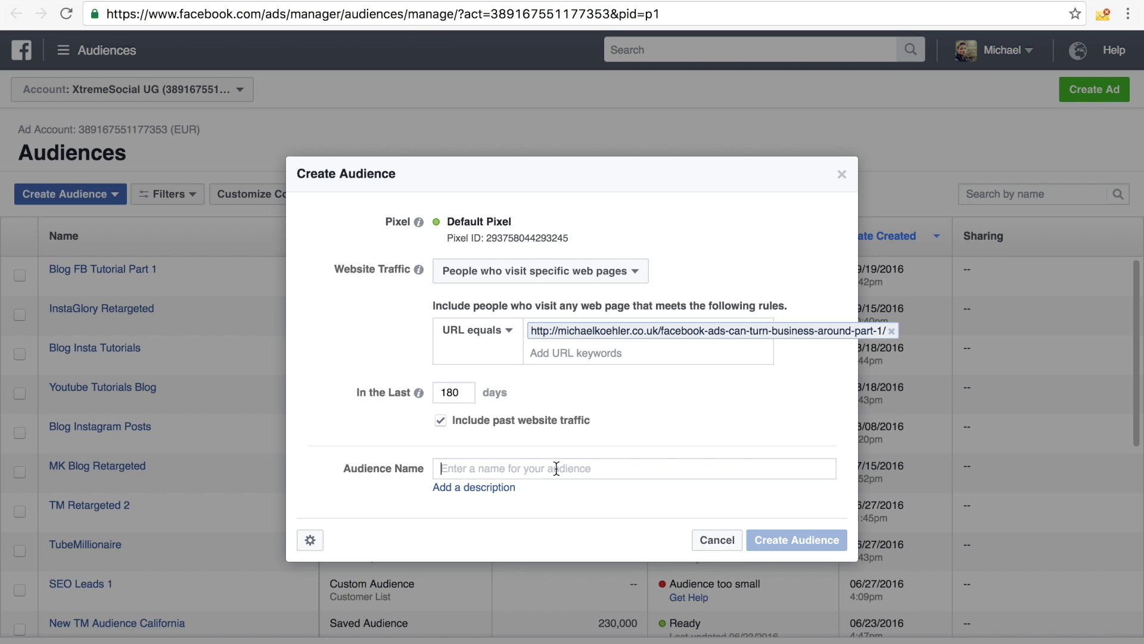
text(FB )
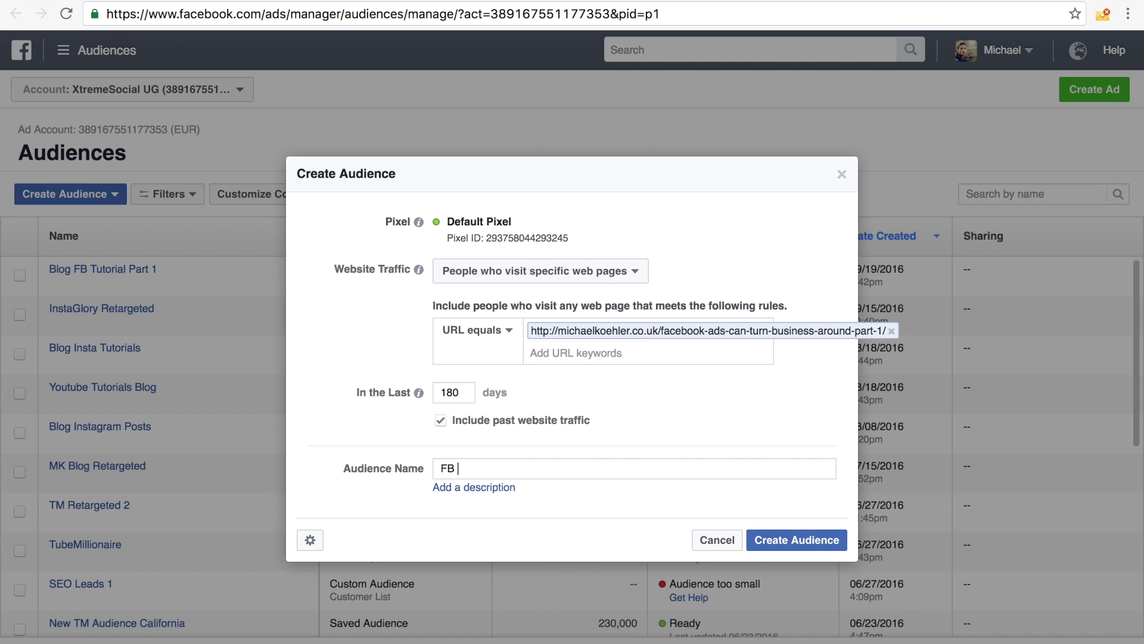
text(Tutorial Retargeted)
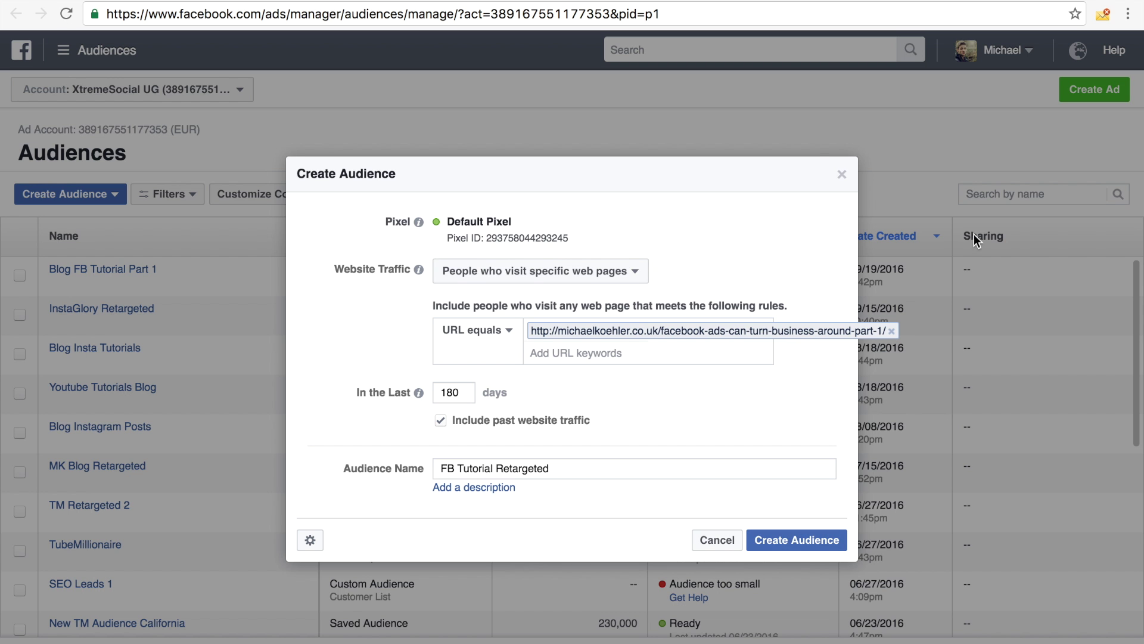
click(842, 174)
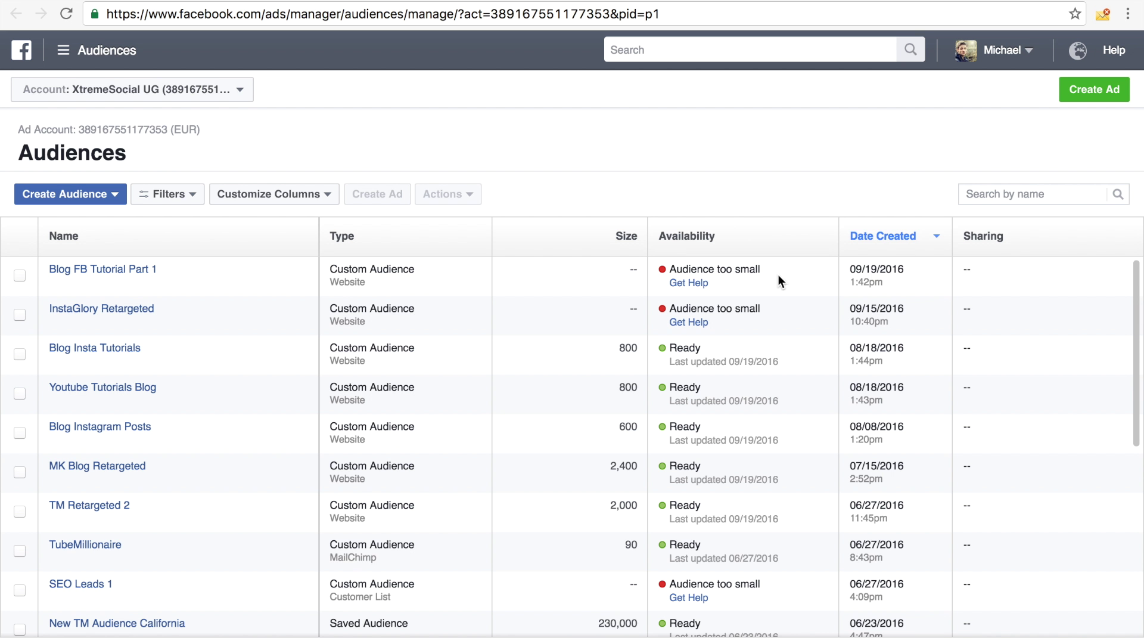
mouse_move(737, 288)
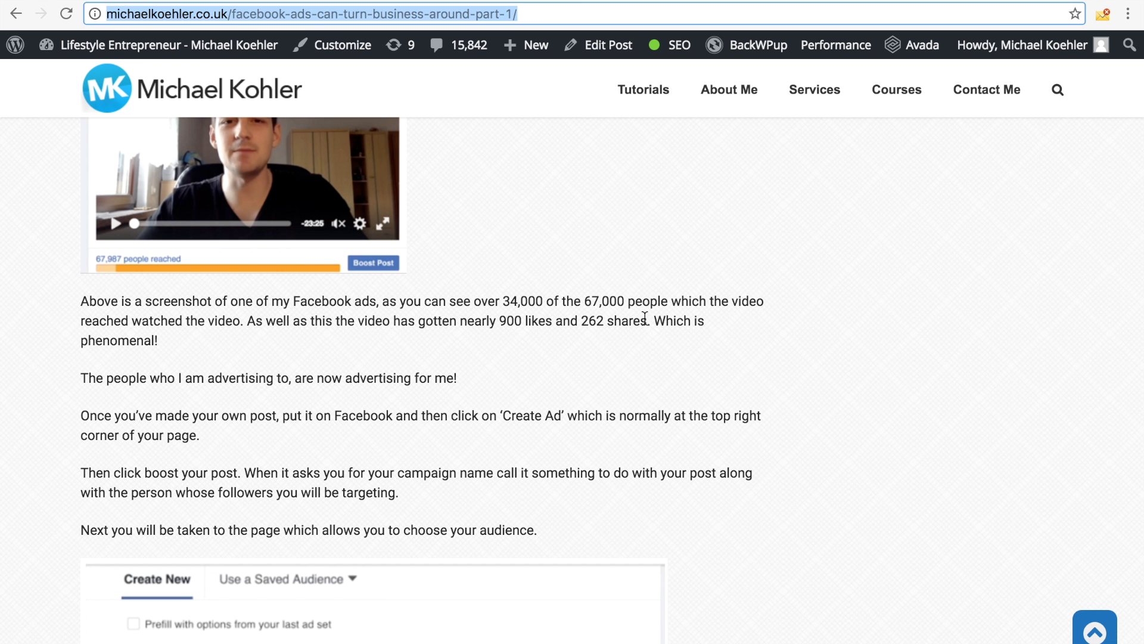
- Scroll through the Part 1 blog post and back up toward its title
scroll(567, 359, down, 8)
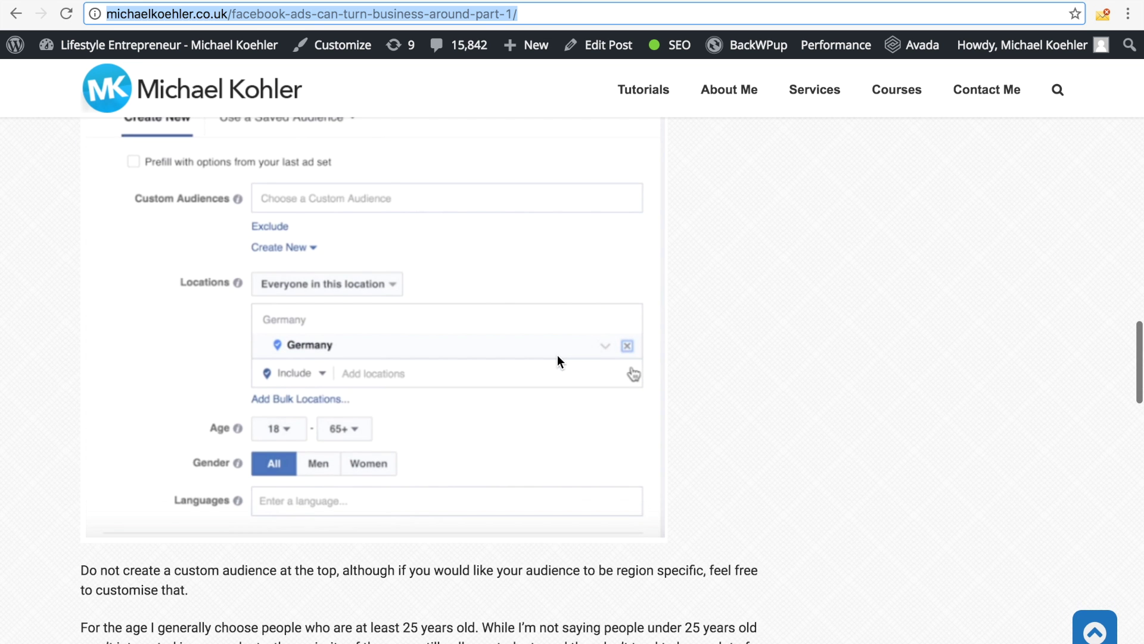
scroll(557, 357, down, 8)
scroll(545, 346, down, 8)
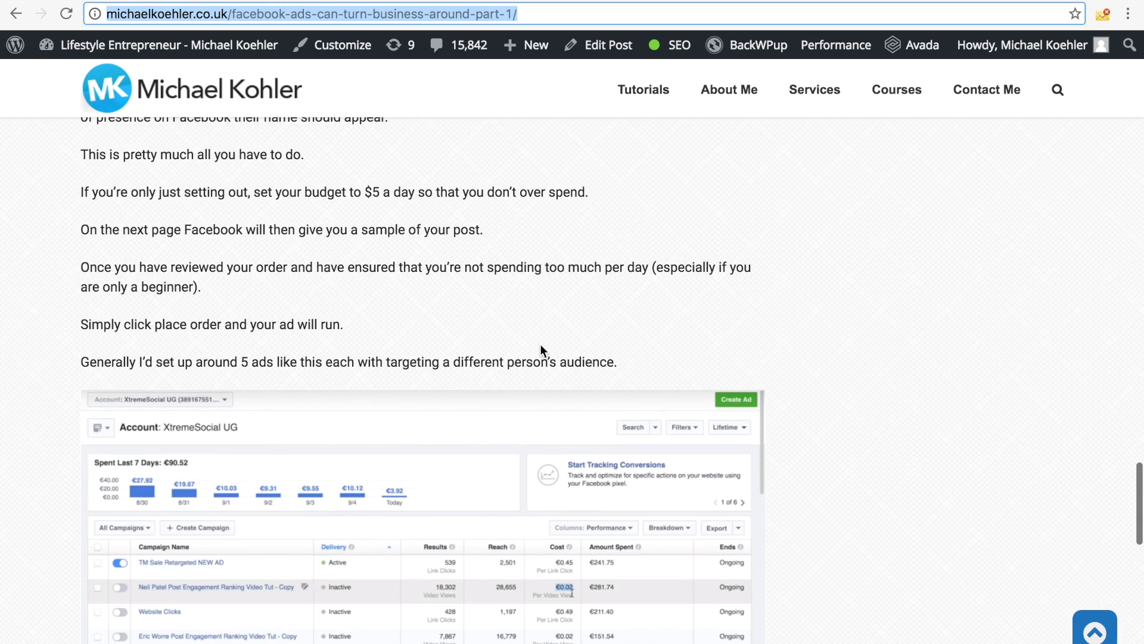
scroll(540, 344, up, 15)
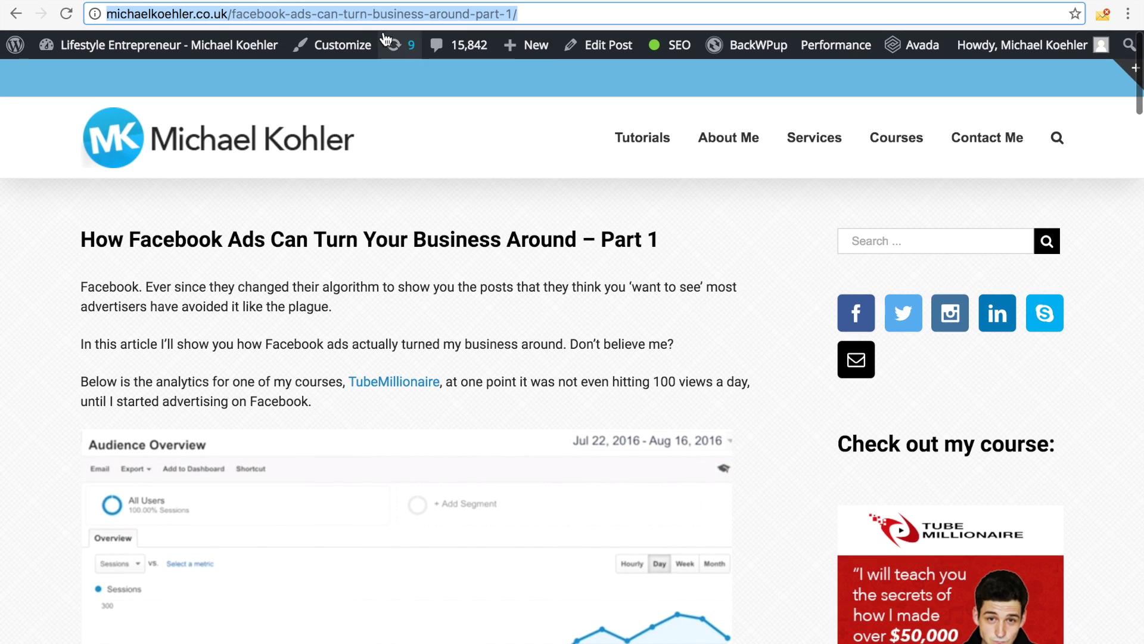